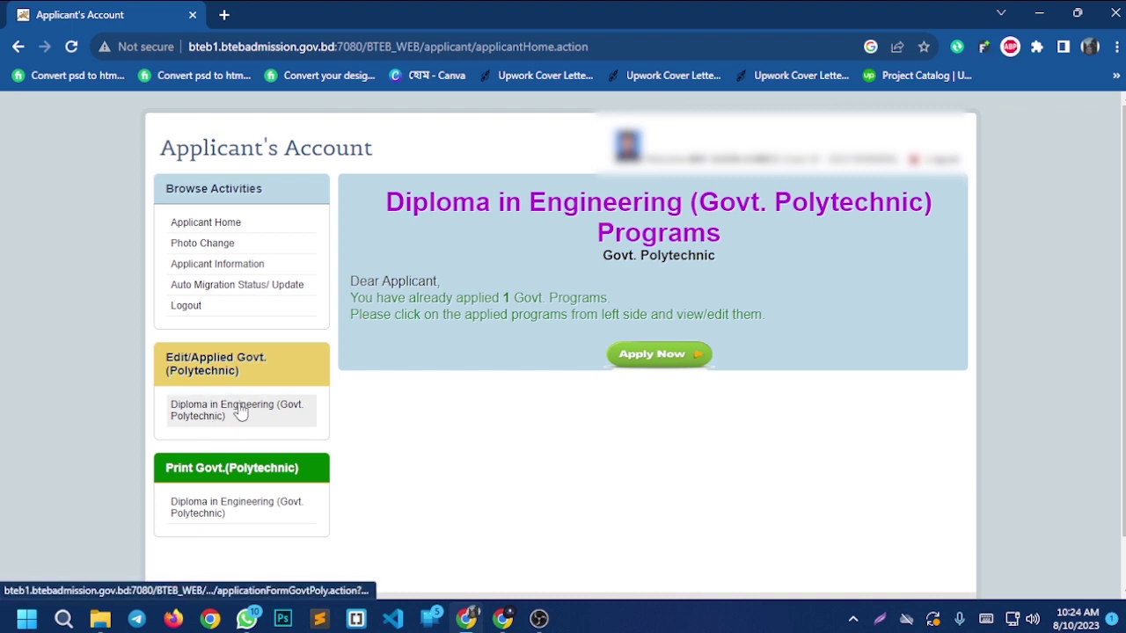
Open the applied Diploma in Engineering (Govt. Polytechnic) application for editing and review its institute choices
click(240, 412)
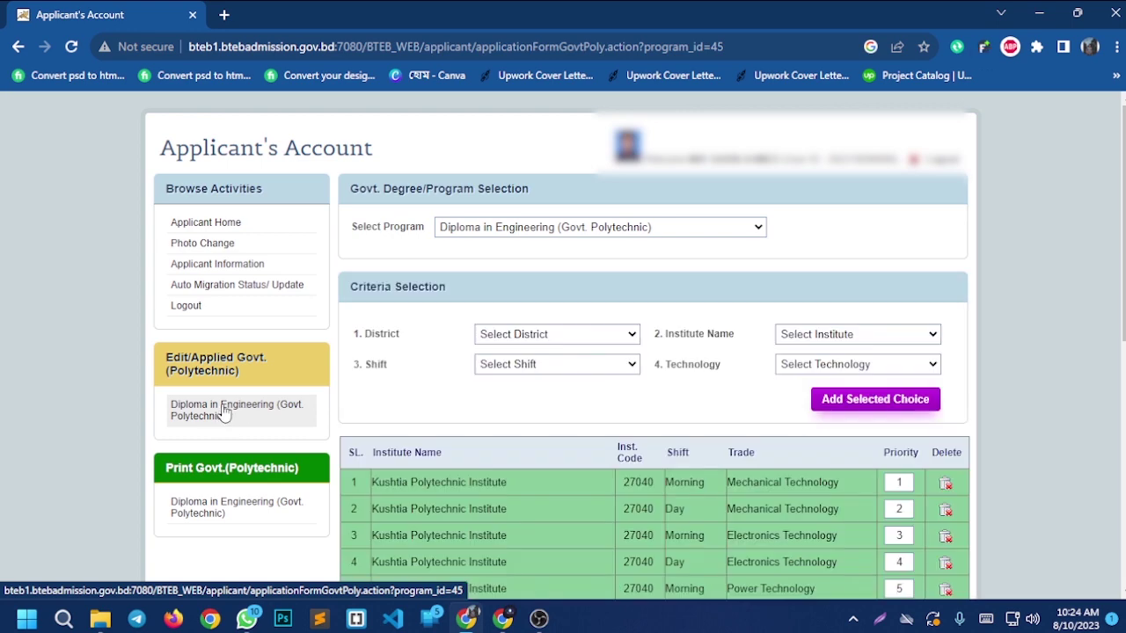
scroll(499, 394, down, 3)
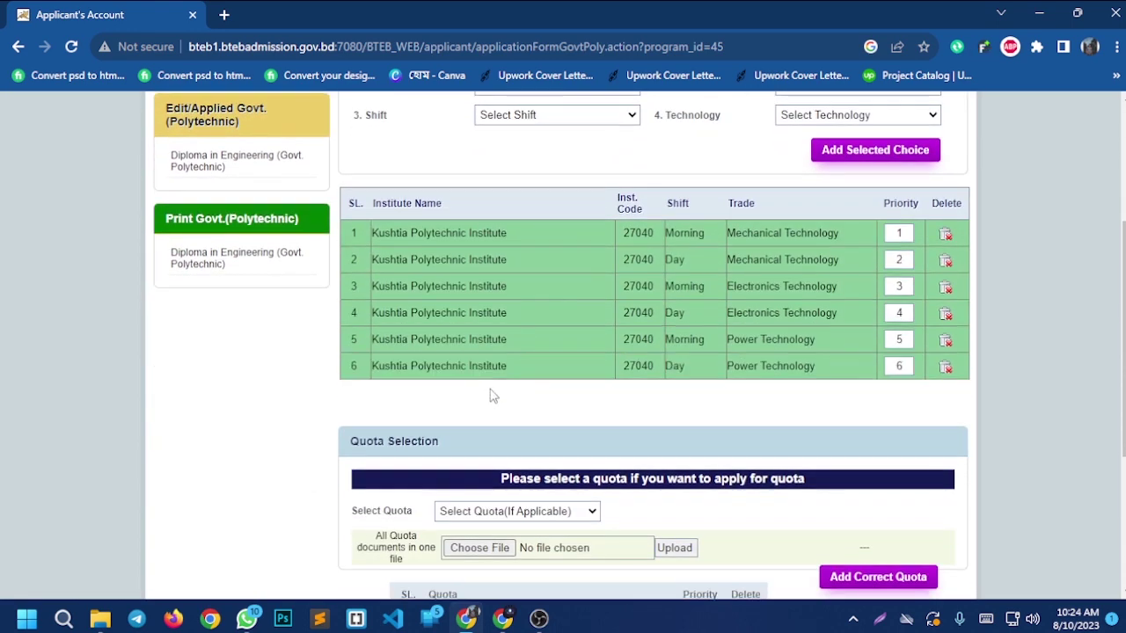
scroll(495, 390, up, 3)
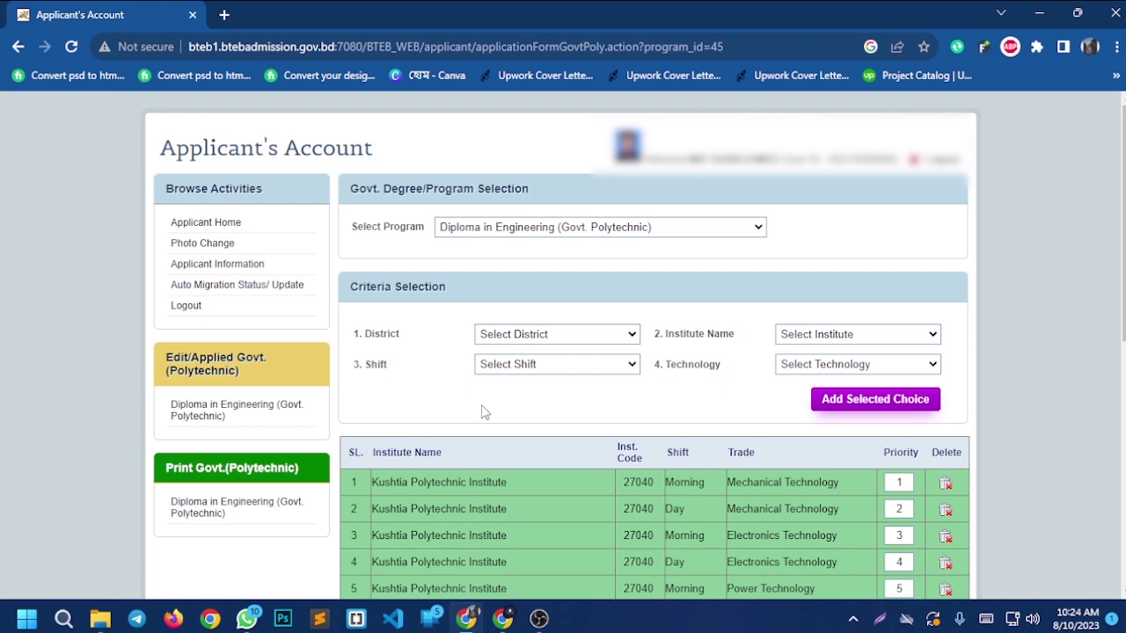
scroll(485, 412, down, 2)
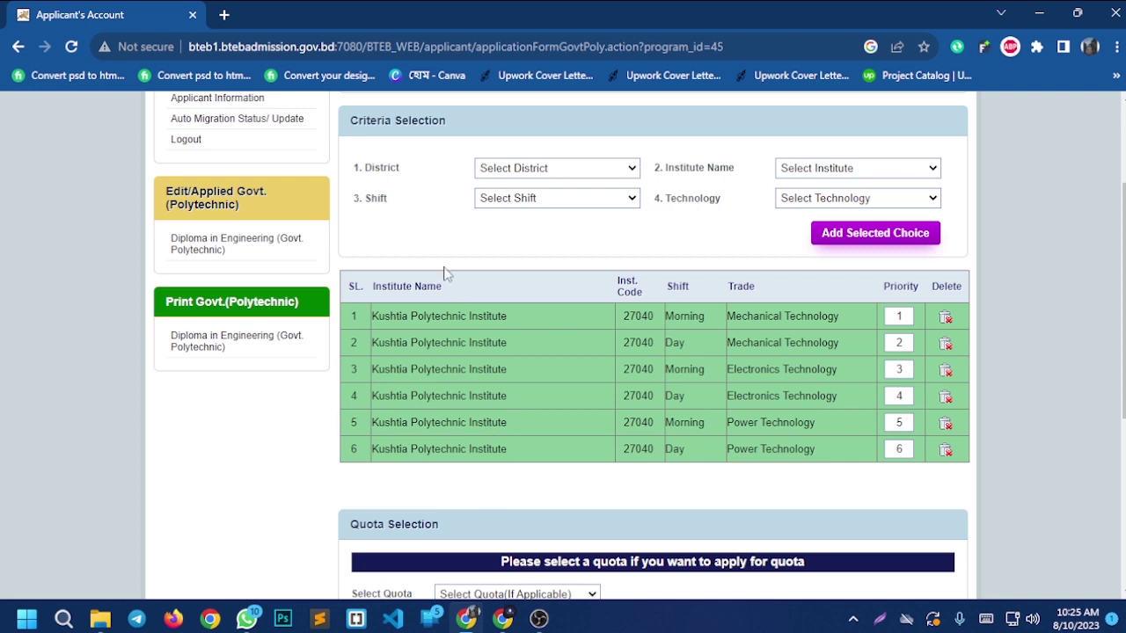
Add a choice in KUSHTIA district for Kushtia Polytechnic Institute (27040), Day shift, Electrical Technology
click(527, 170)
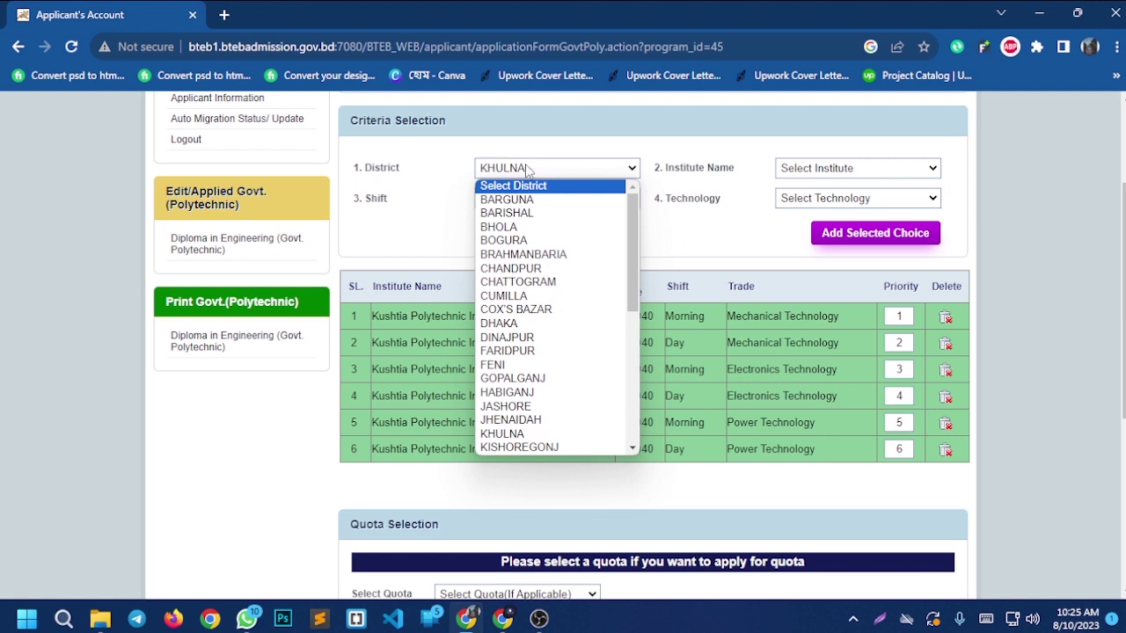
text(kus)
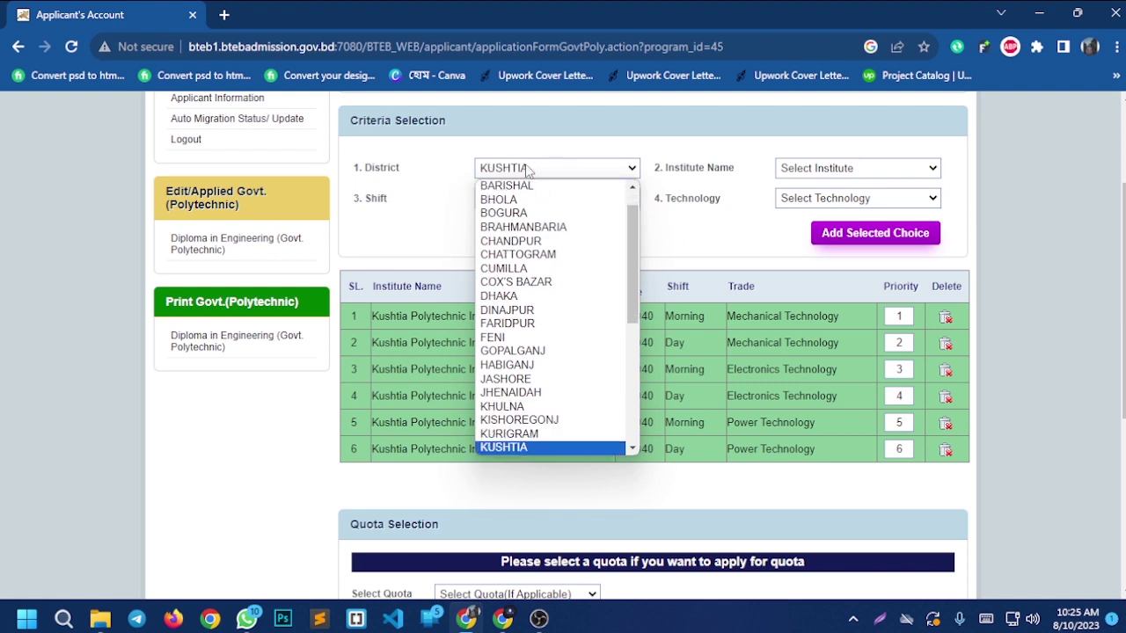
key(Return)
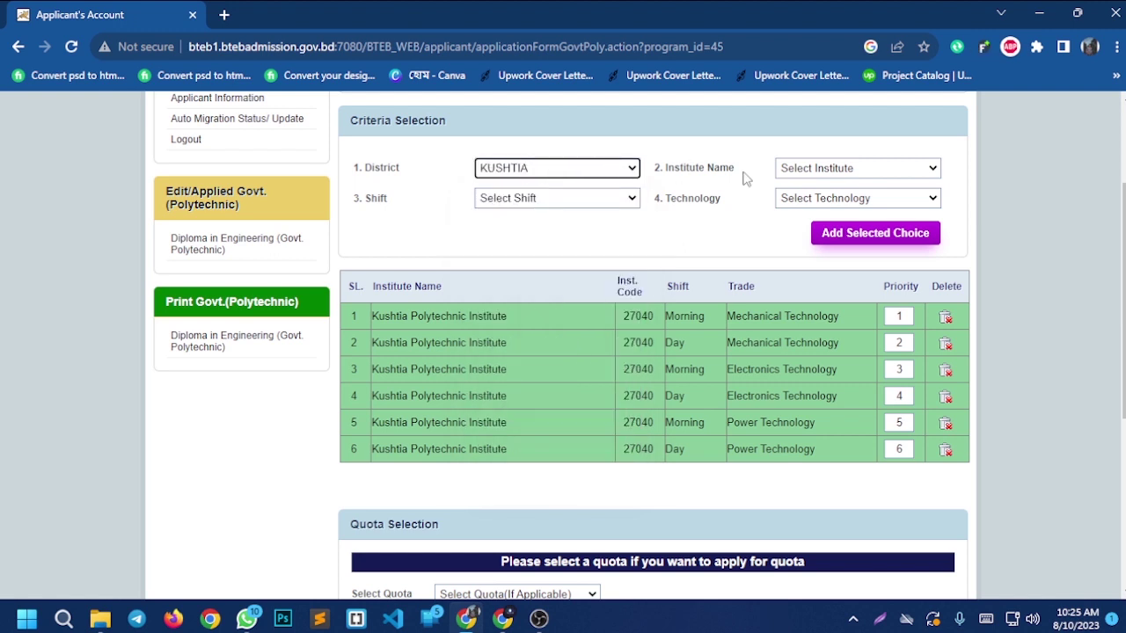
click(828, 171)
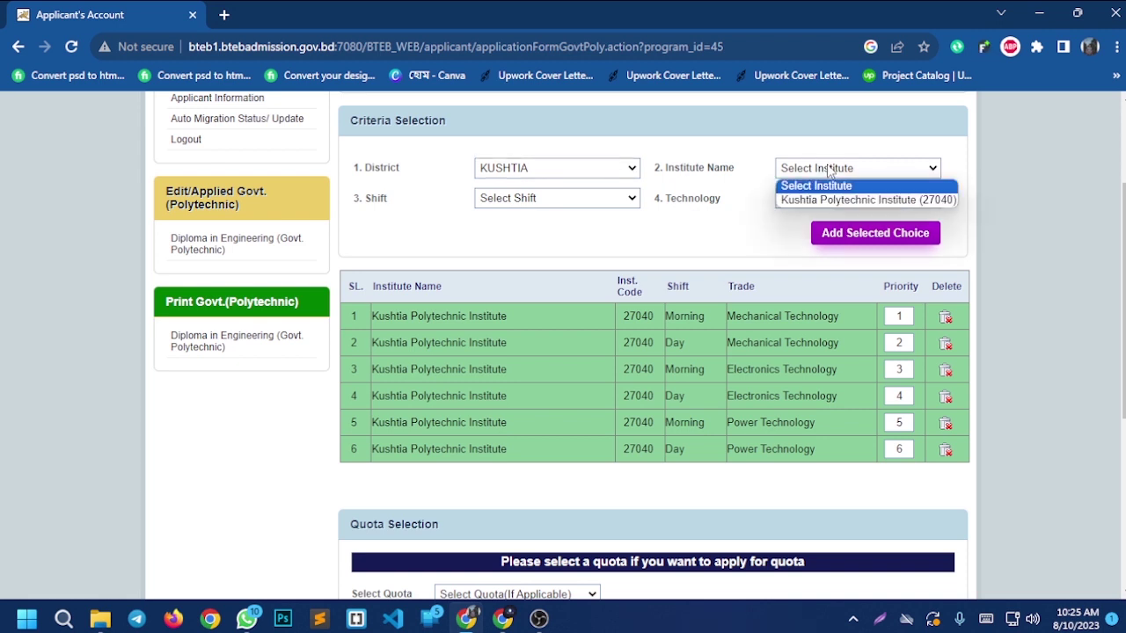
click(855, 200)
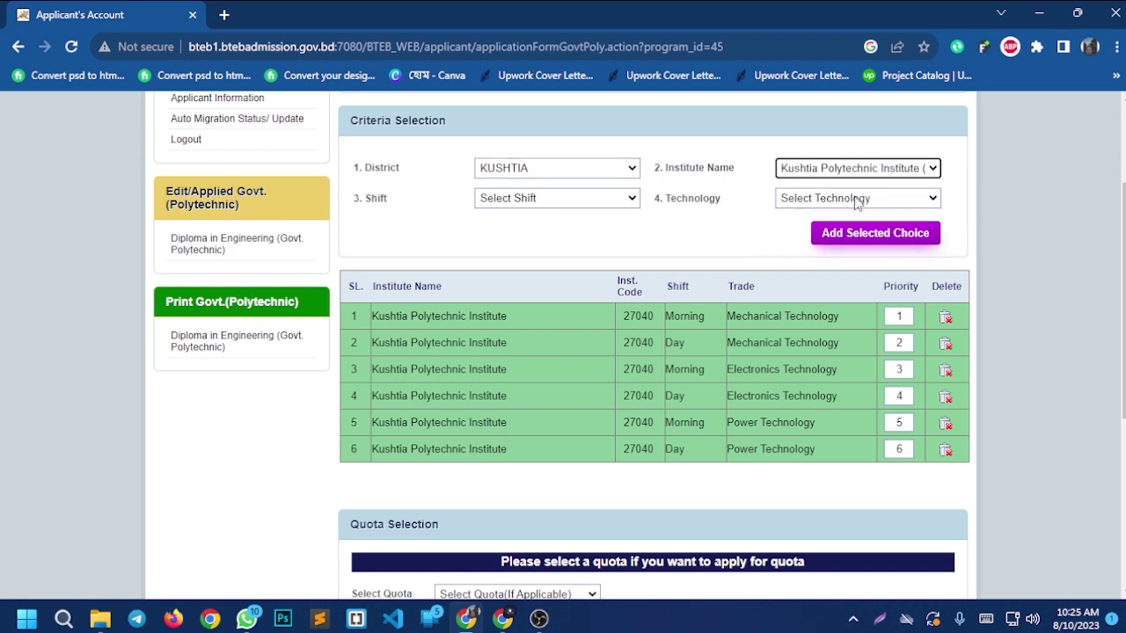
click(538, 198)
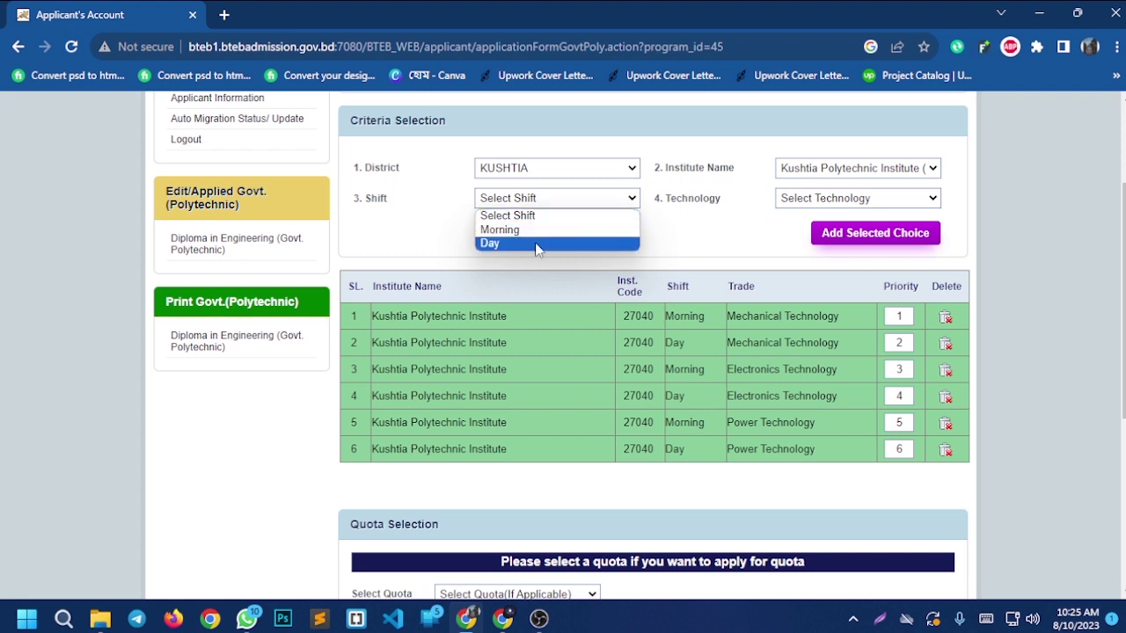
click(536, 245)
click(801, 199)
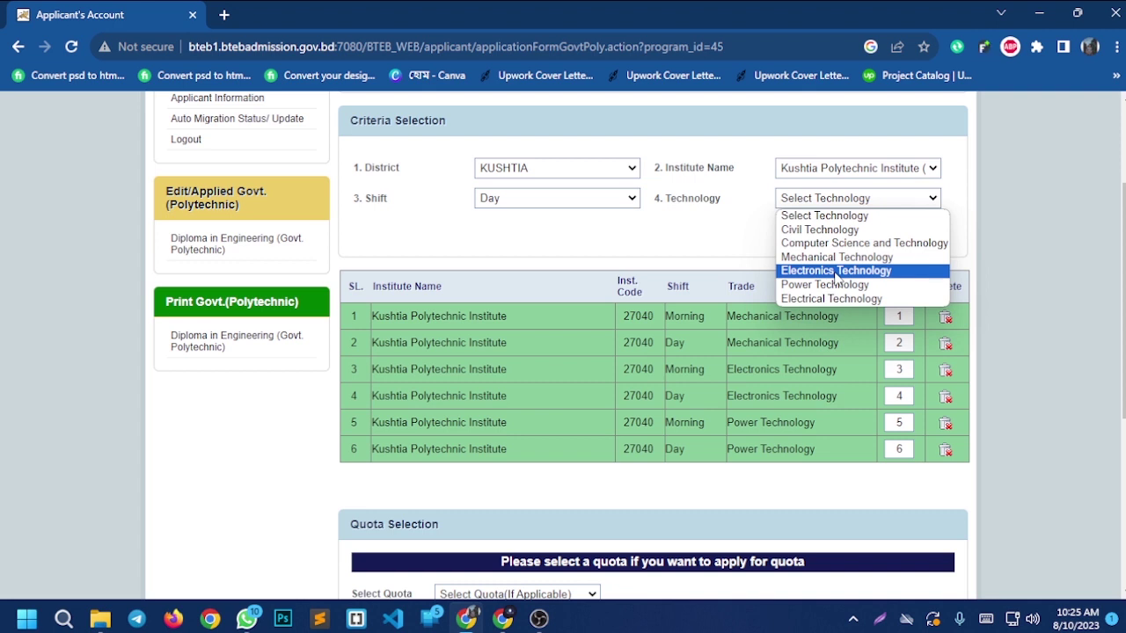
click(846, 300)
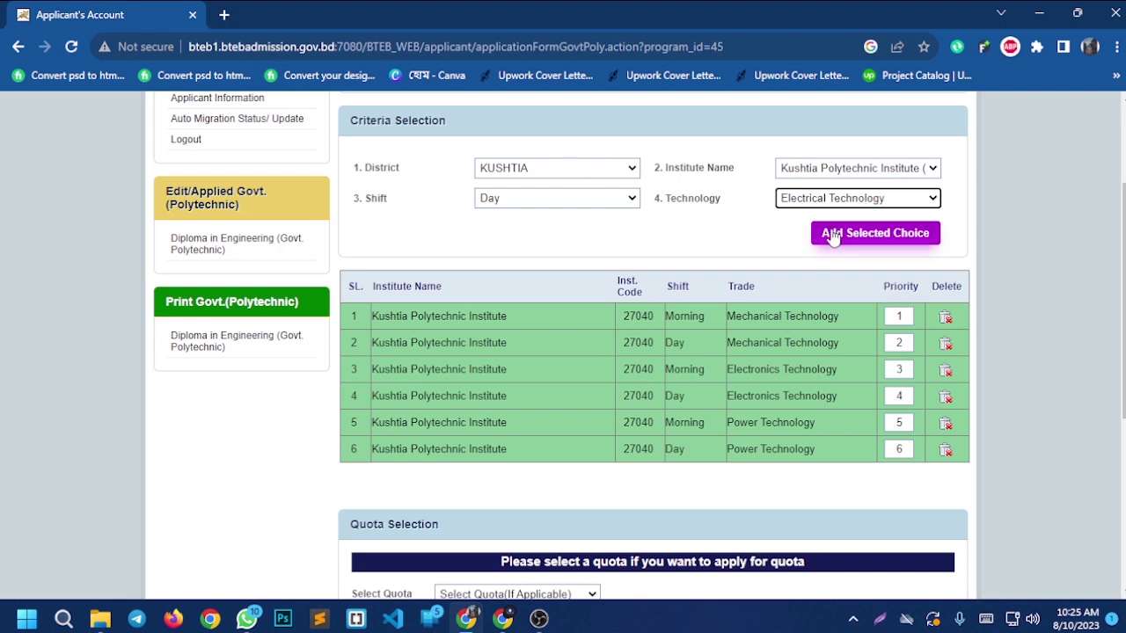
click(880, 233)
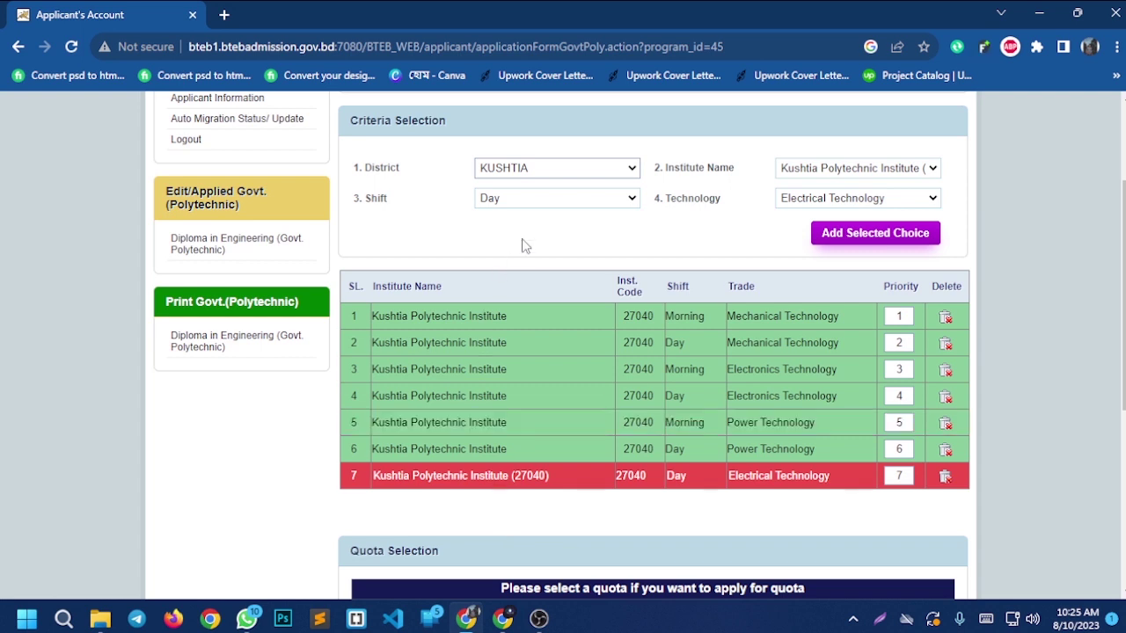
Add a choice in RAJSHAHI district for Rajshahi Polytechnic Institute (23105), Morning shift, Electro-Medical Technology
click(568, 171)
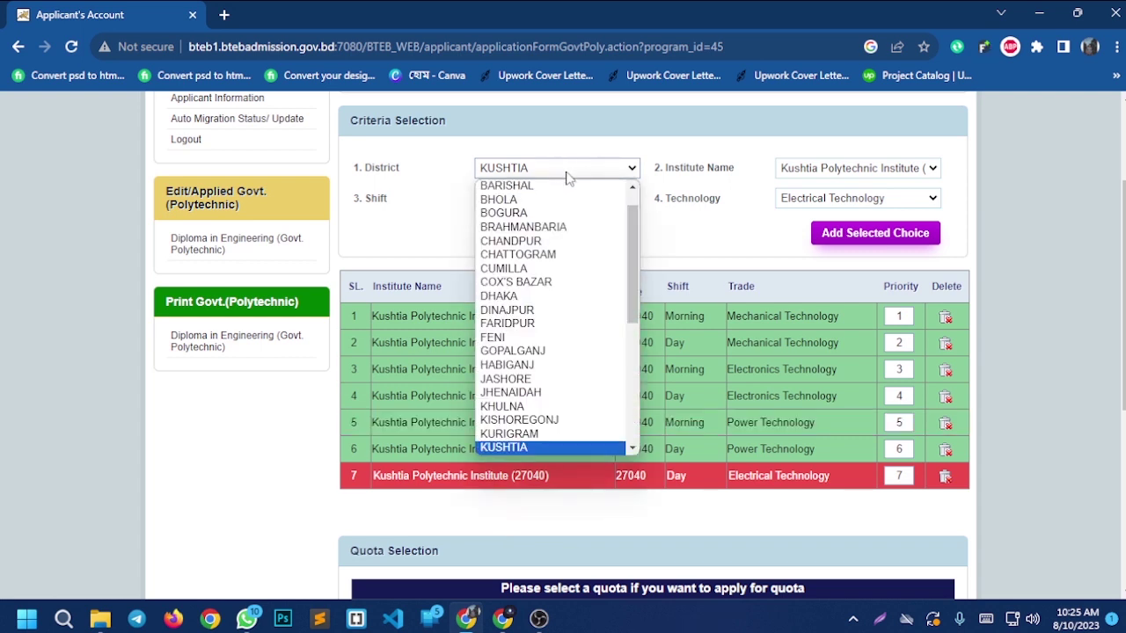
key(r)
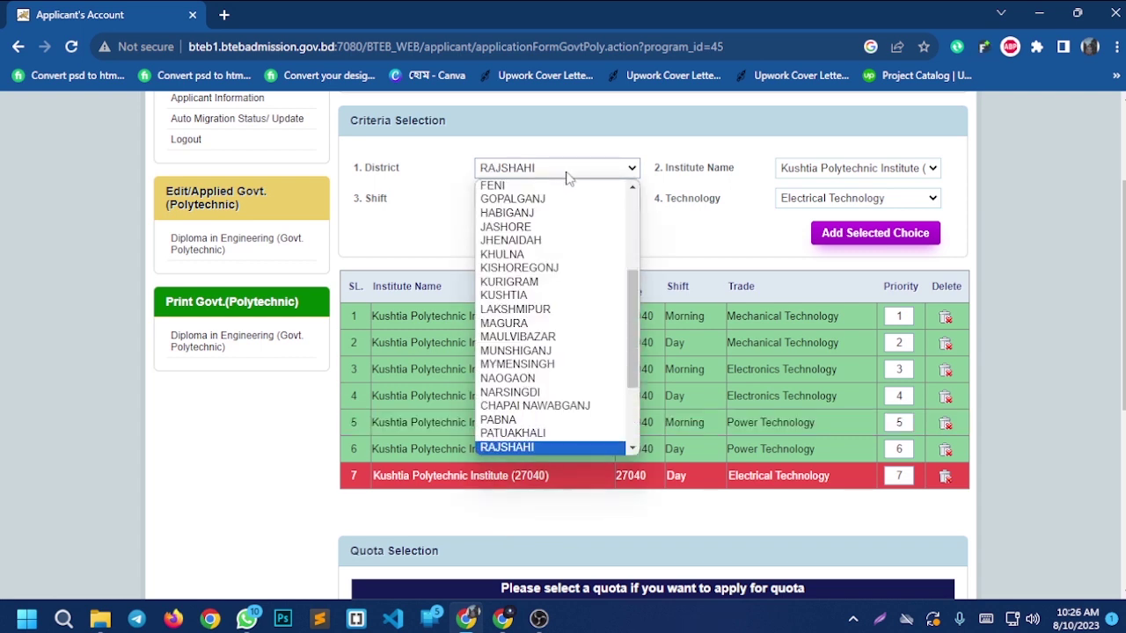
key(Return)
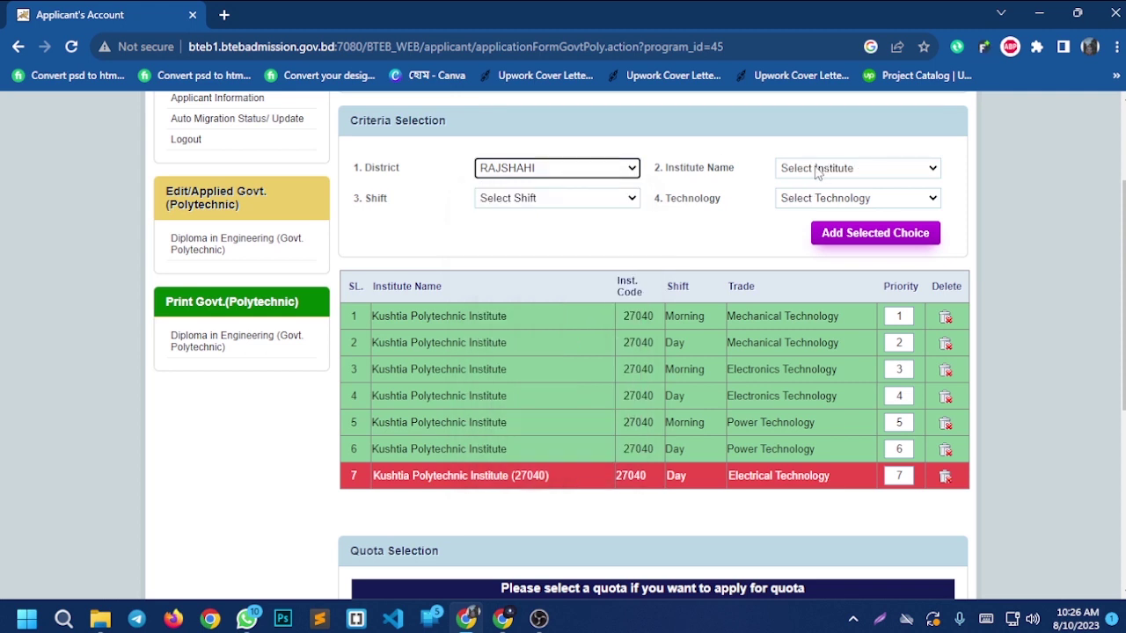
click(884, 175)
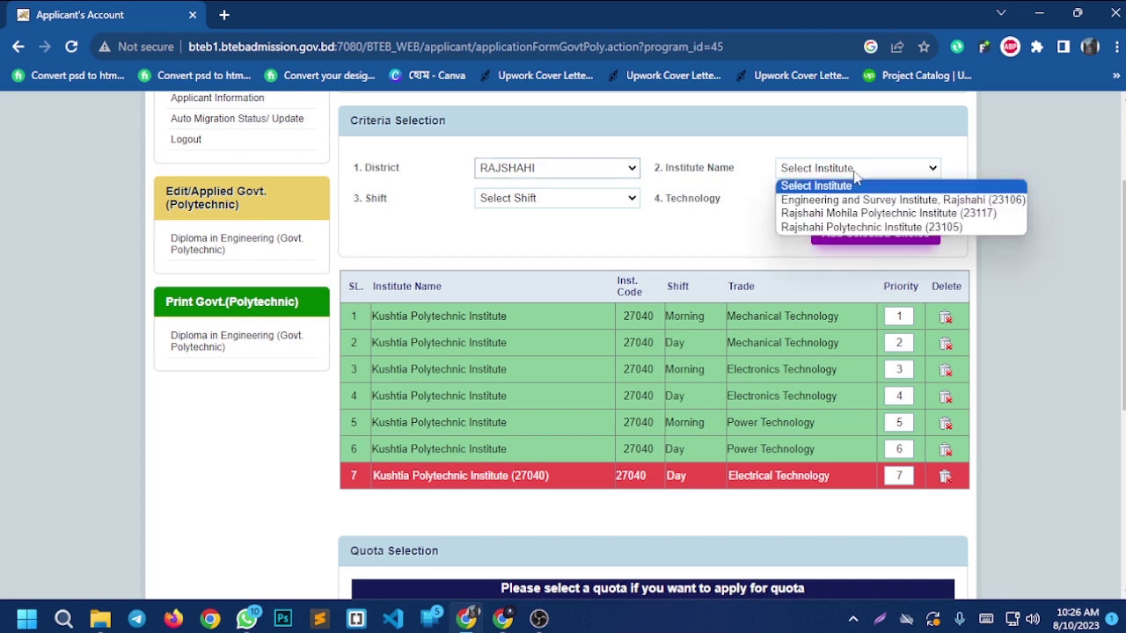
click(886, 228)
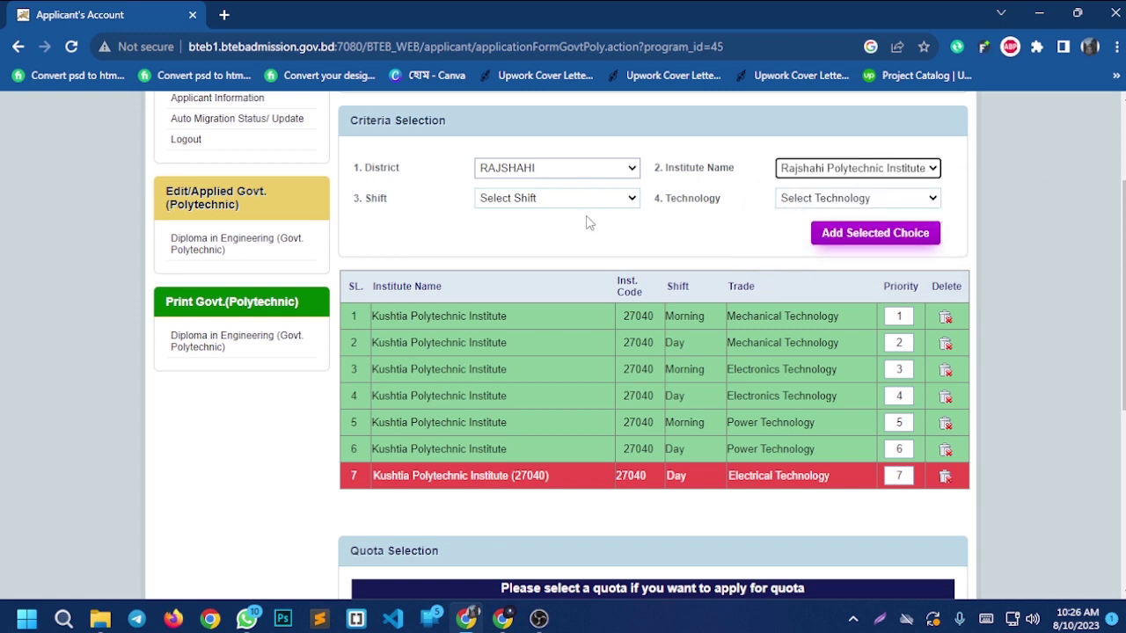
click(568, 202)
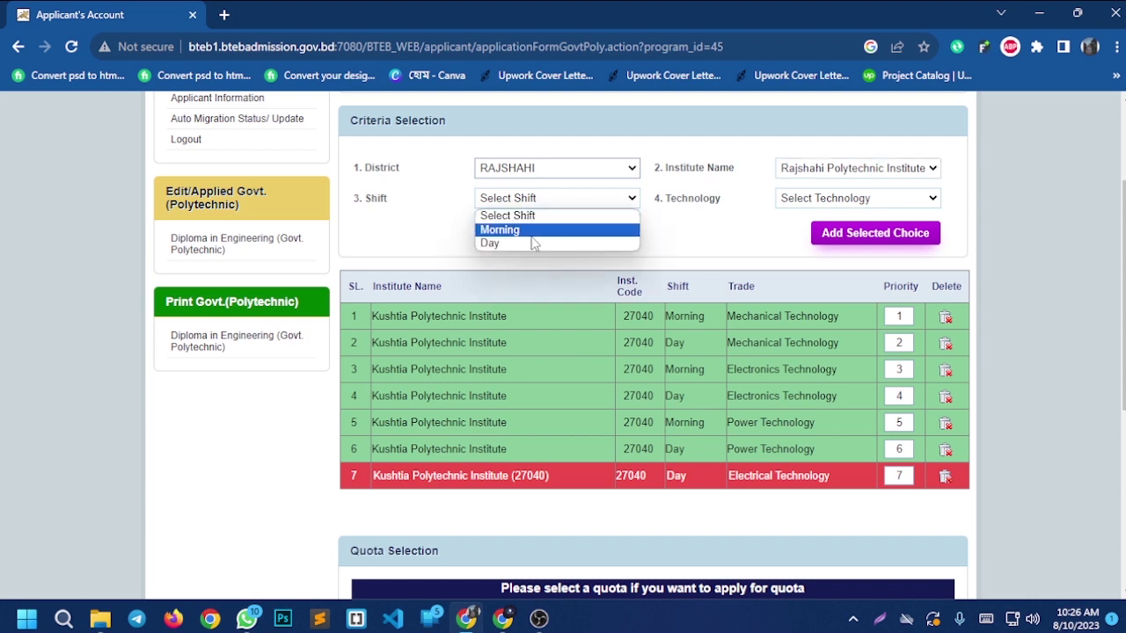
click(529, 232)
click(797, 202)
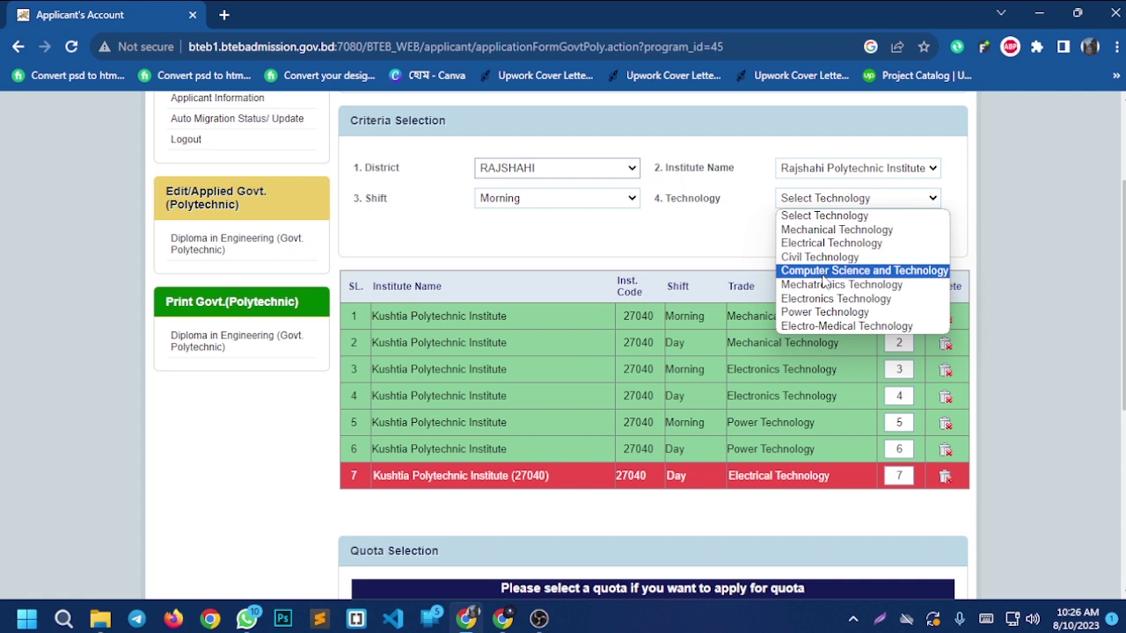
click(838, 324)
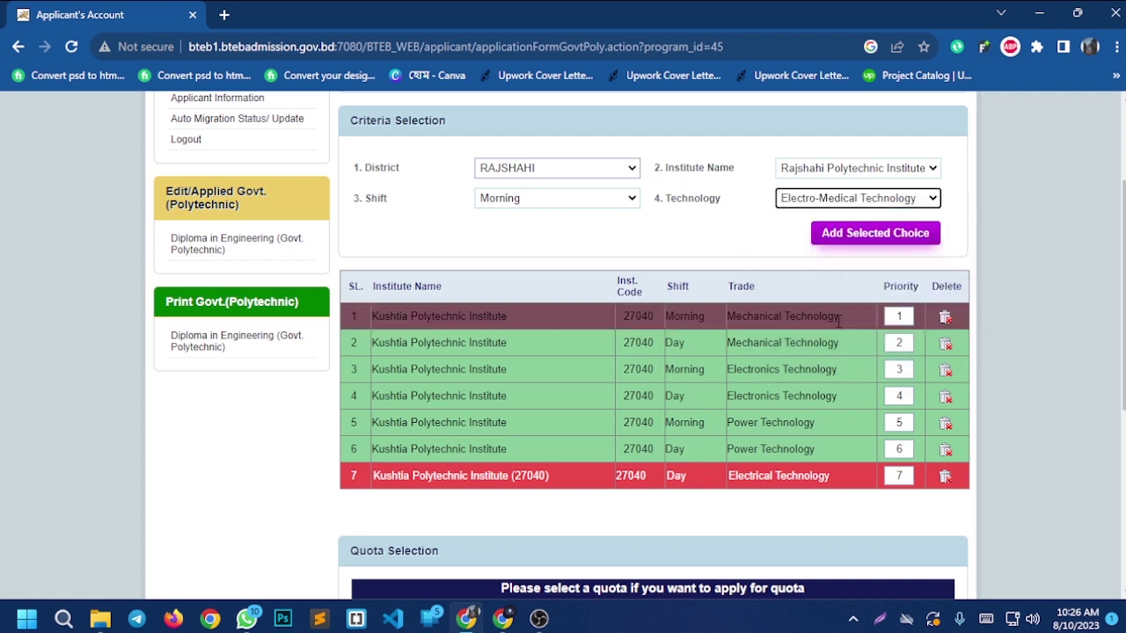
click(855, 239)
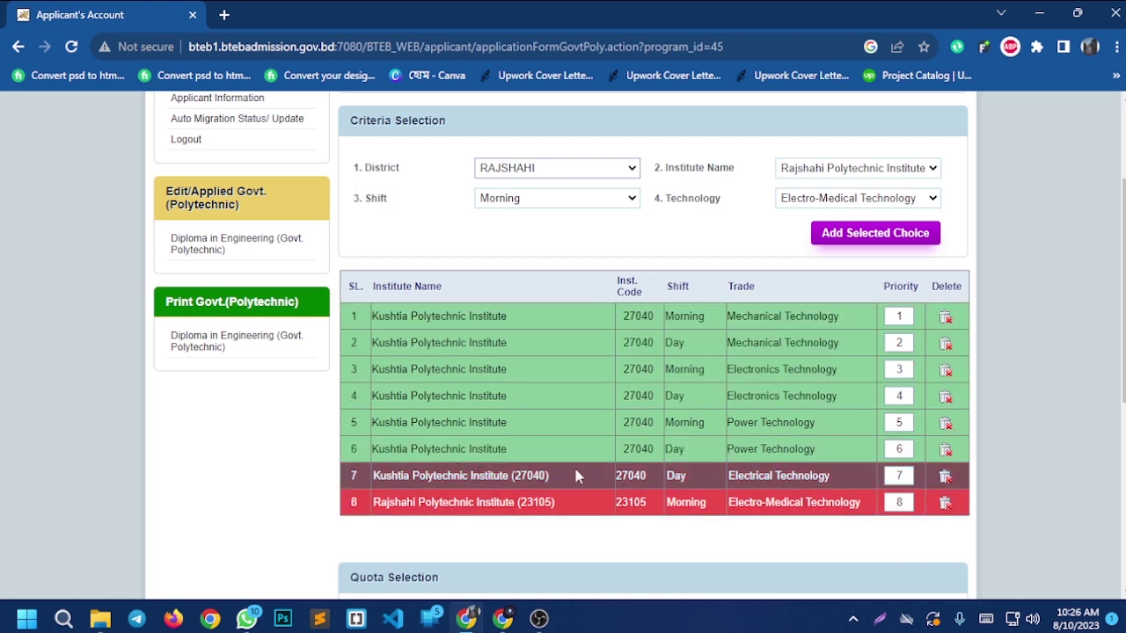
Delete the newly added Electrical and Electro-Medical Technology choices, plus Kushtia Polytechnic's Day-shift Power Technology choice
click(946, 477)
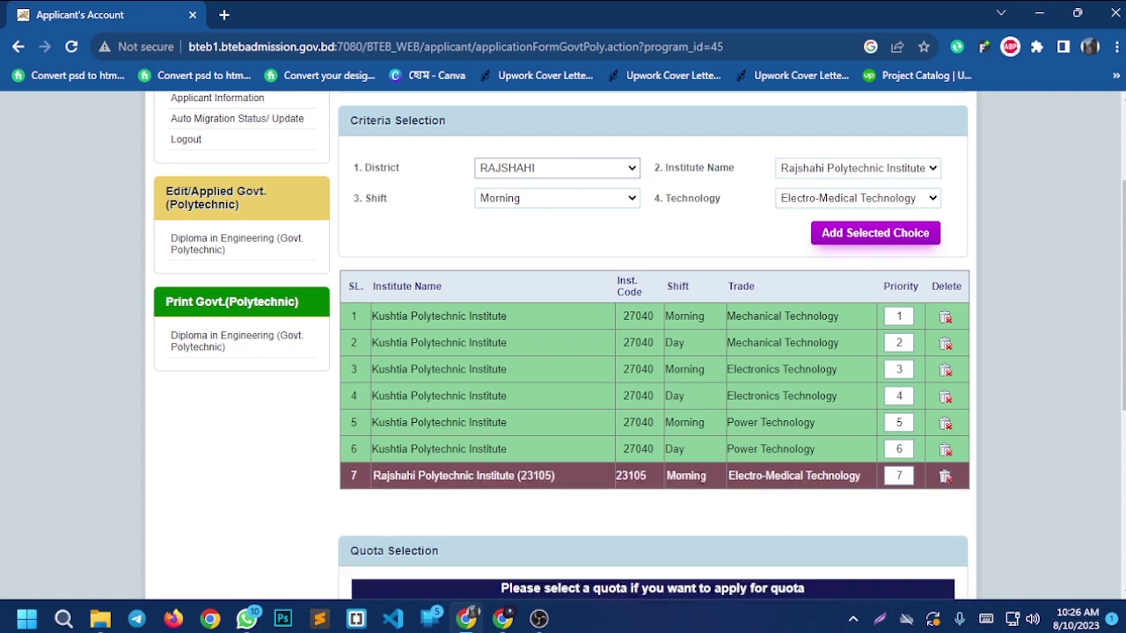
click(945, 477)
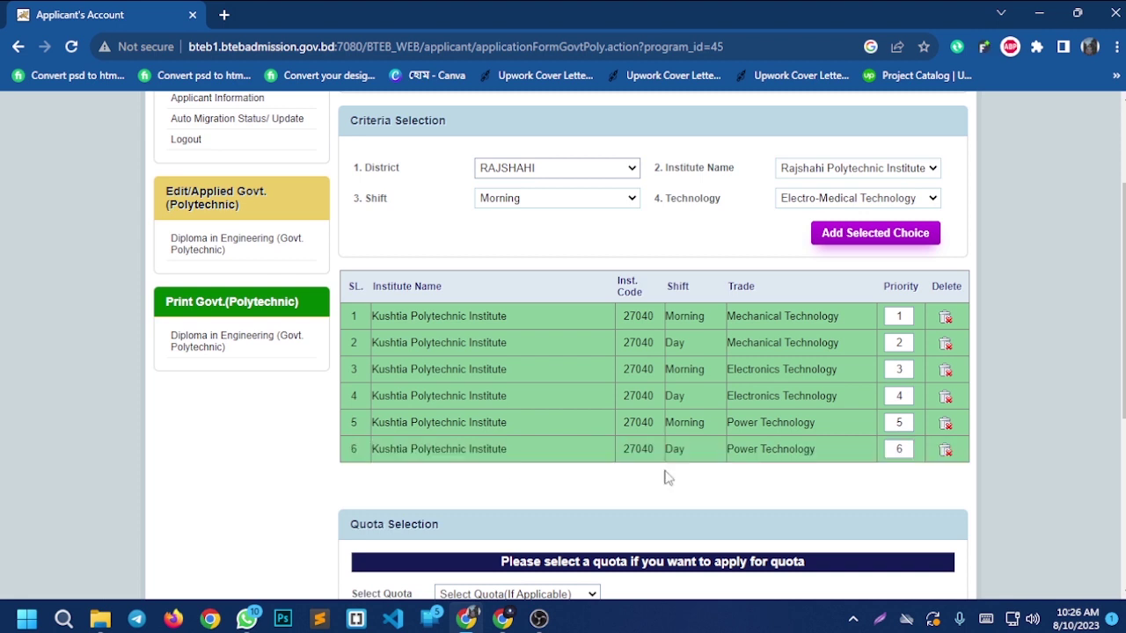
click(944, 451)
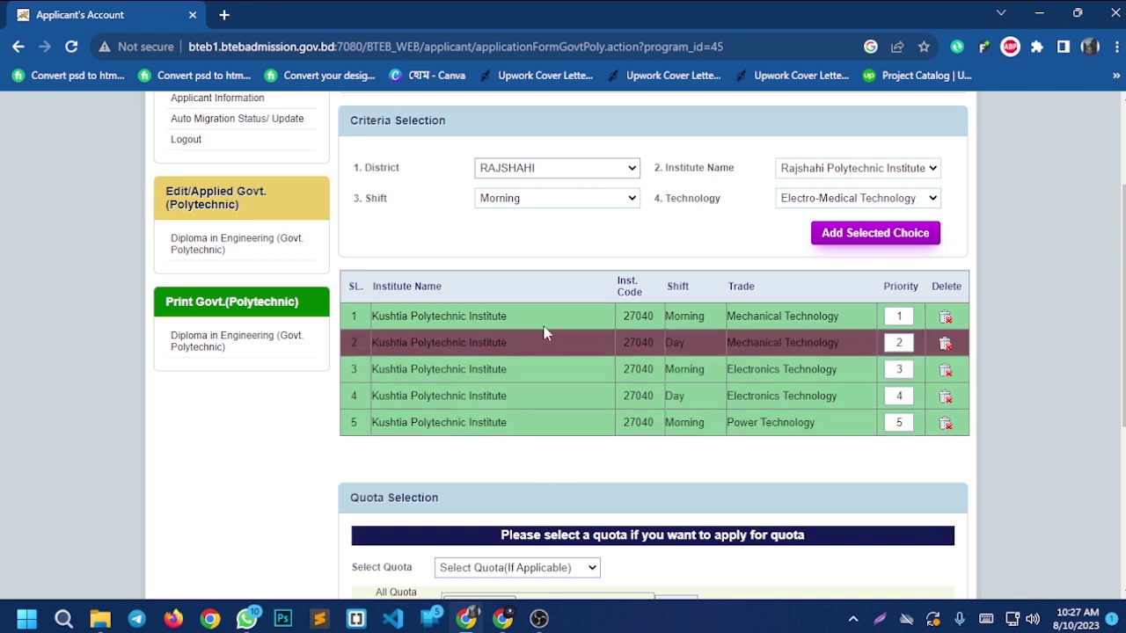
Check the available quota options without choosing one and submit the edited application
scroll(556, 462, down, 4)
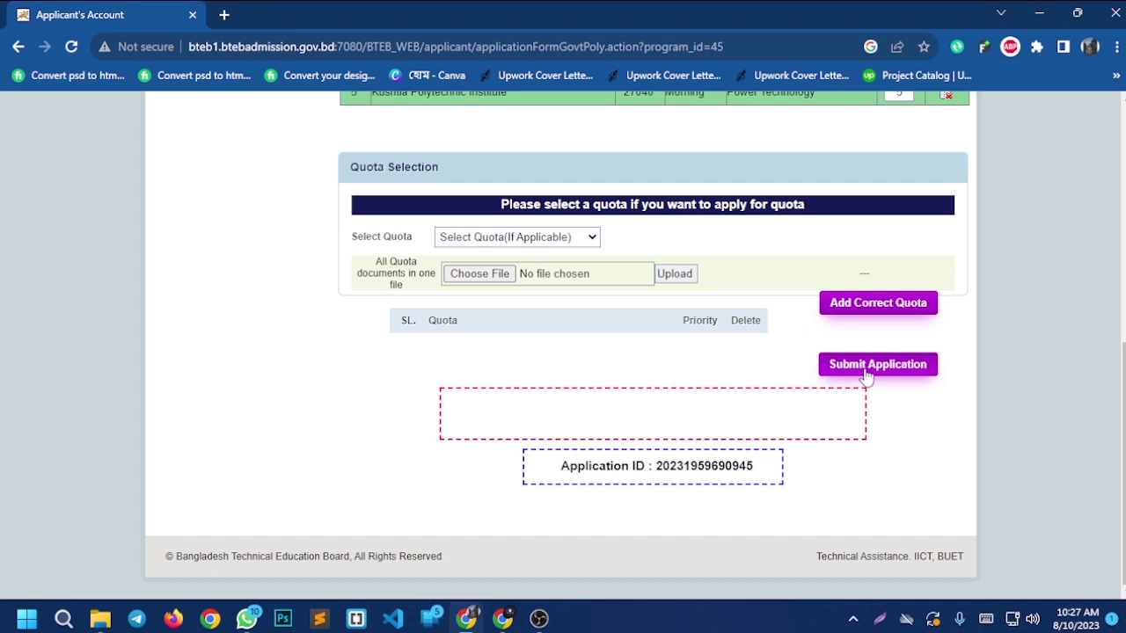
scroll(661, 411, up, 1)
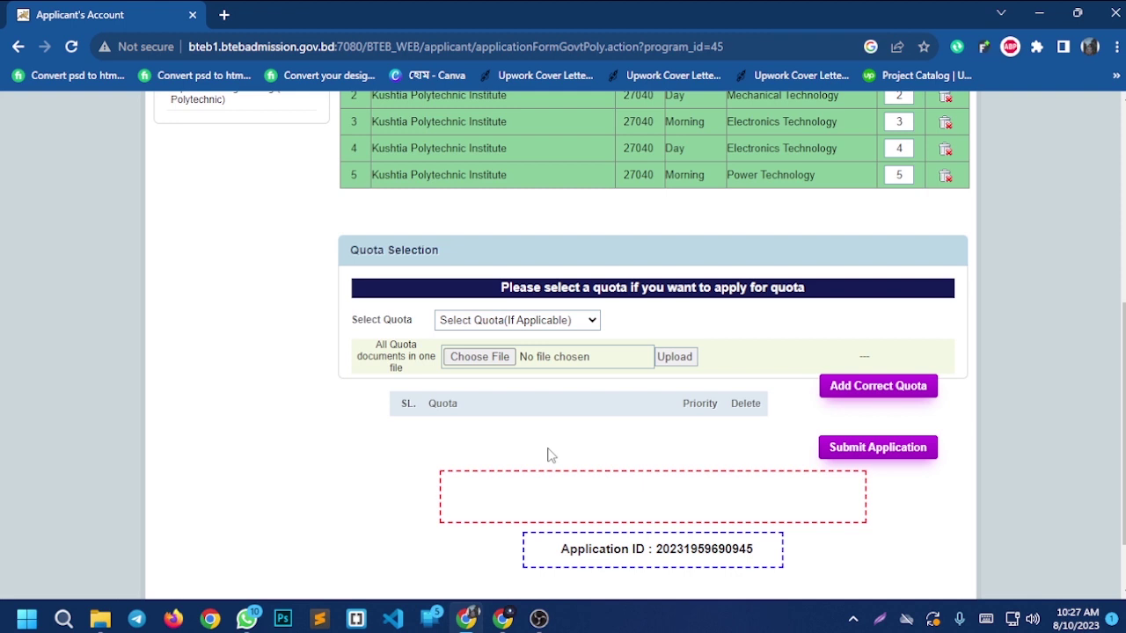
click(504, 322)
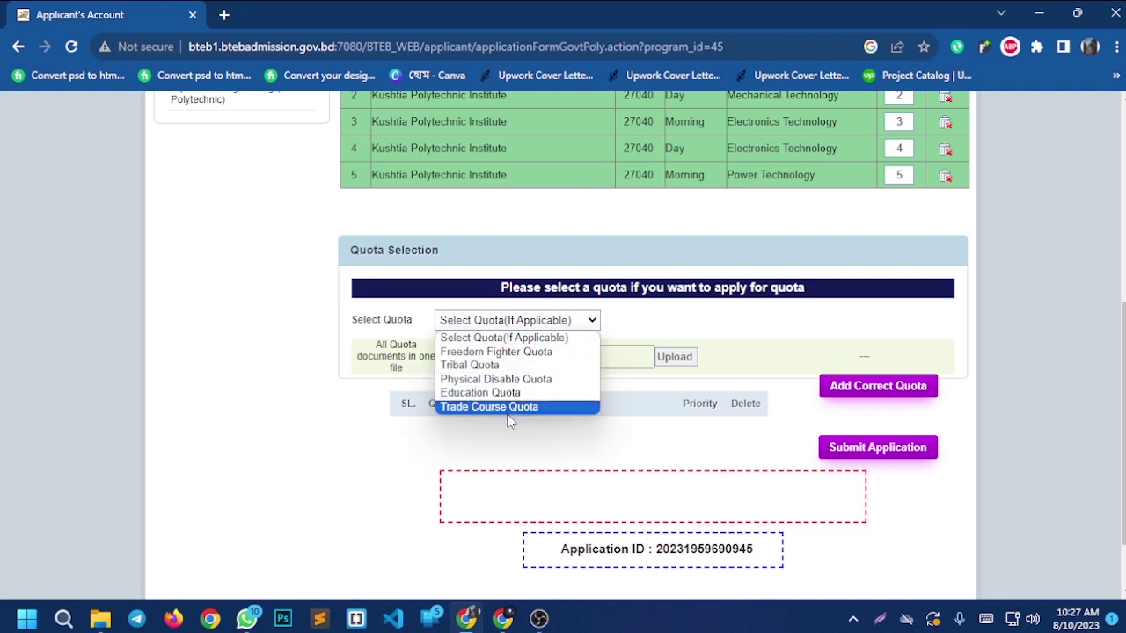
click(620, 437)
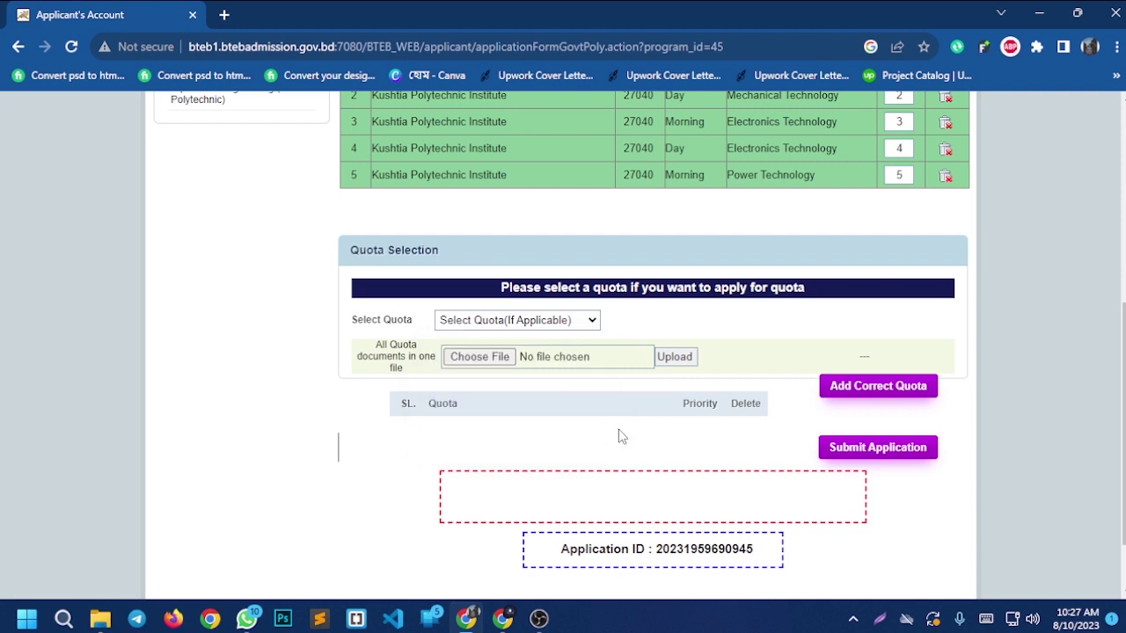
click(861, 449)
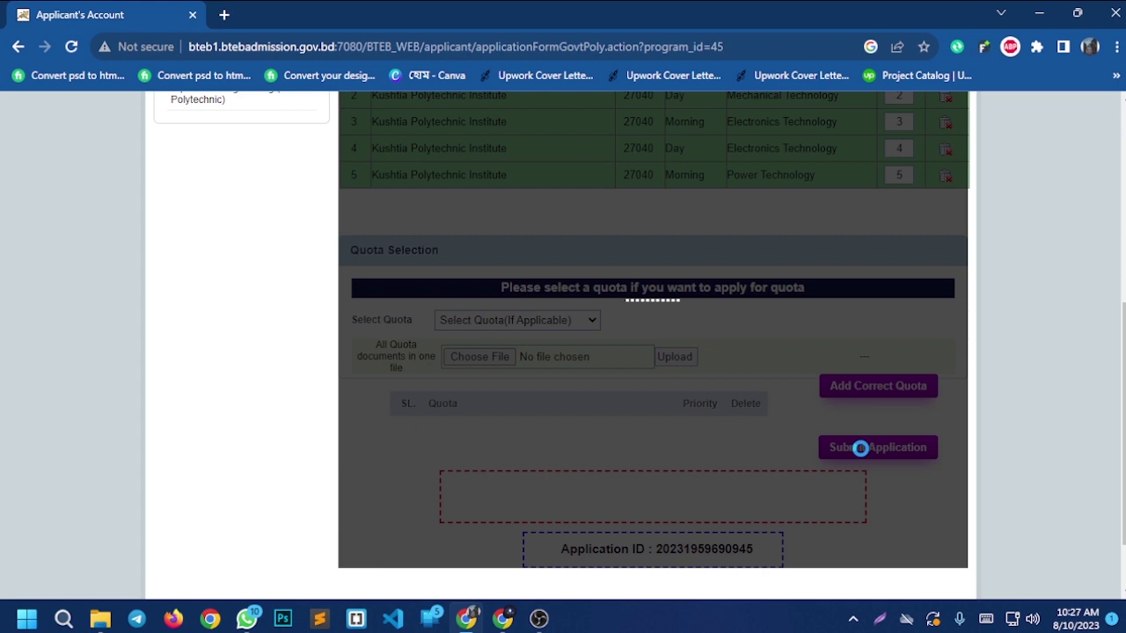